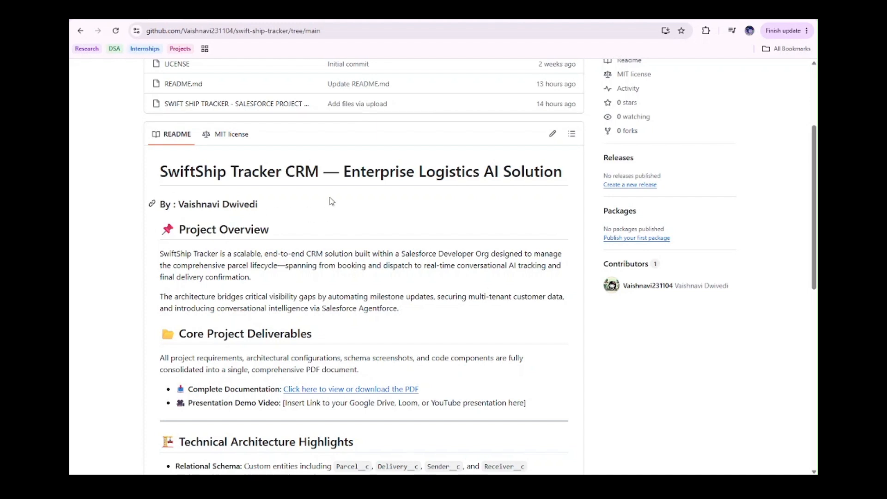
Read through the SwiftShip Tracker CRM README, from the project overview to the functional testing matrix and future enhancements roadmap
scroll(330, 201, "down", 1)
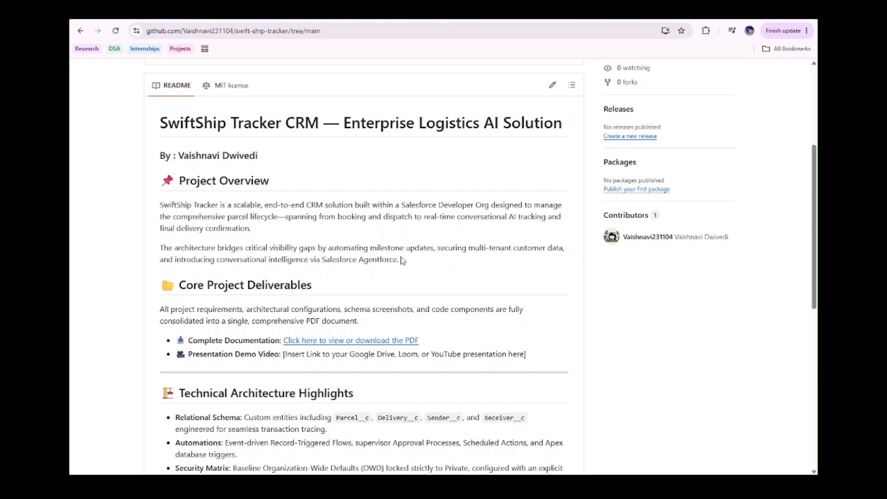
scroll(402, 260, "down", 9)
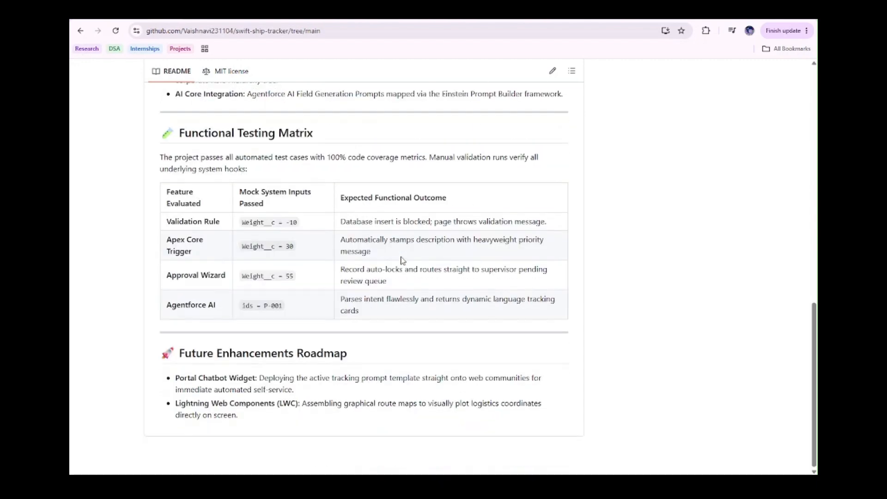
scroll(402, 260, "up", 10)
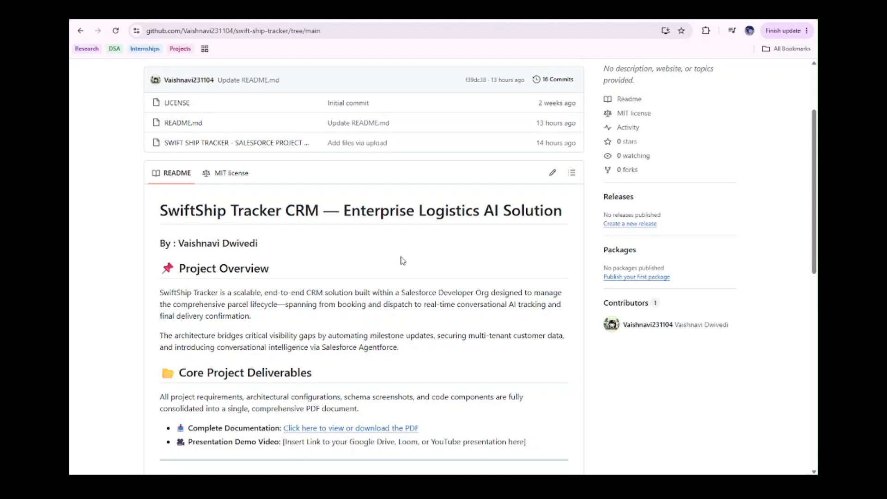
scroll(401, 260, "up", 1)
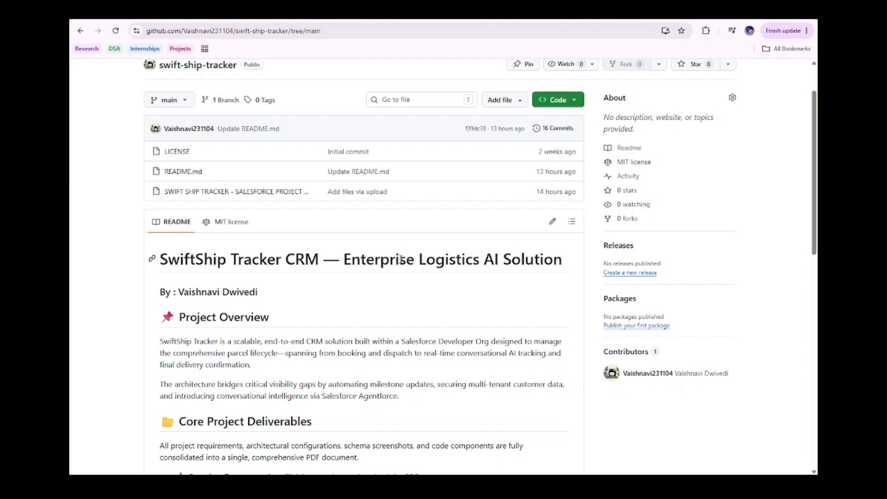
scroll(368, 305, "down", 1)
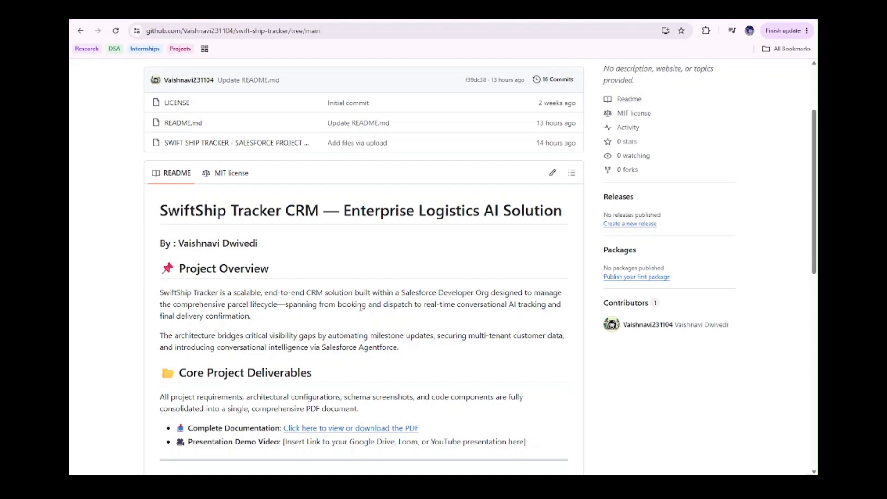
Switch to the SwiftShip Tracker app in Salesforce and start a new parcel record named Bottles
left_click(189, 17)
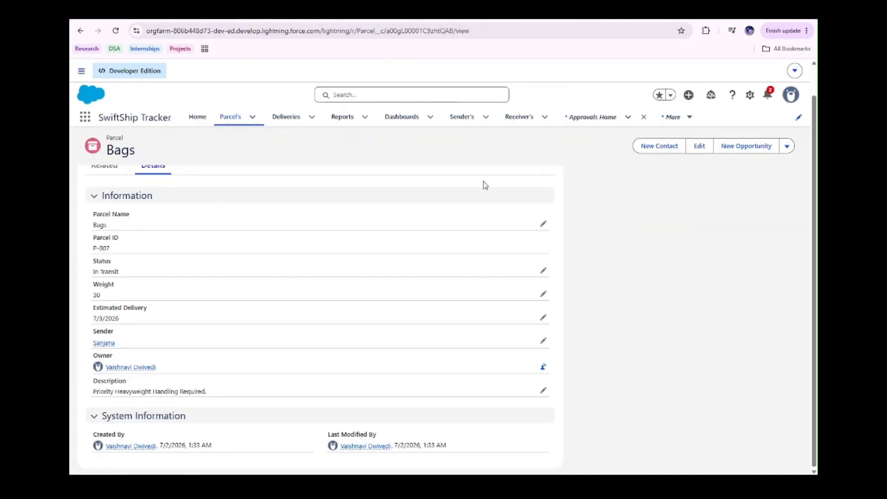
left_click(197, 117)
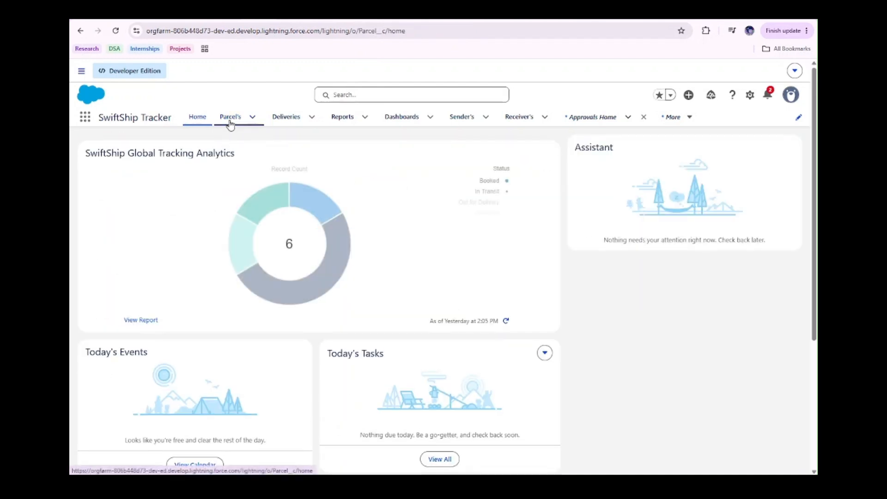
left_click(230, 118)
left_click(637, 157)
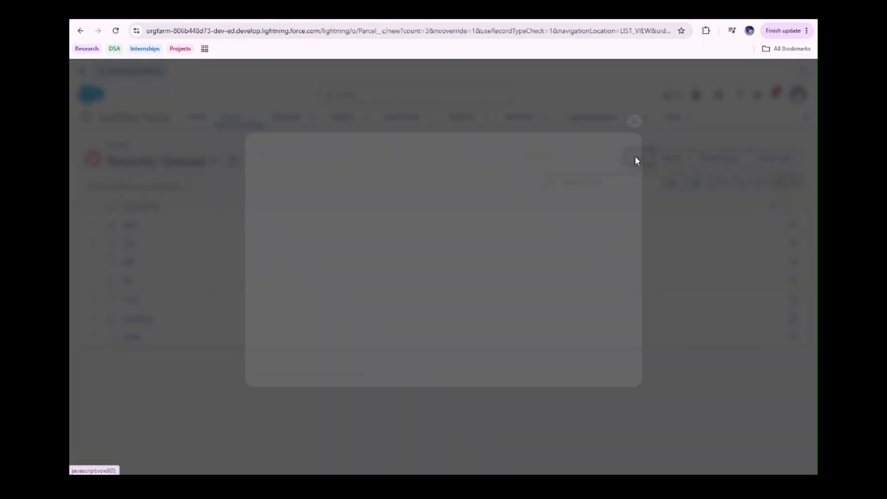
left_click(315, 171)
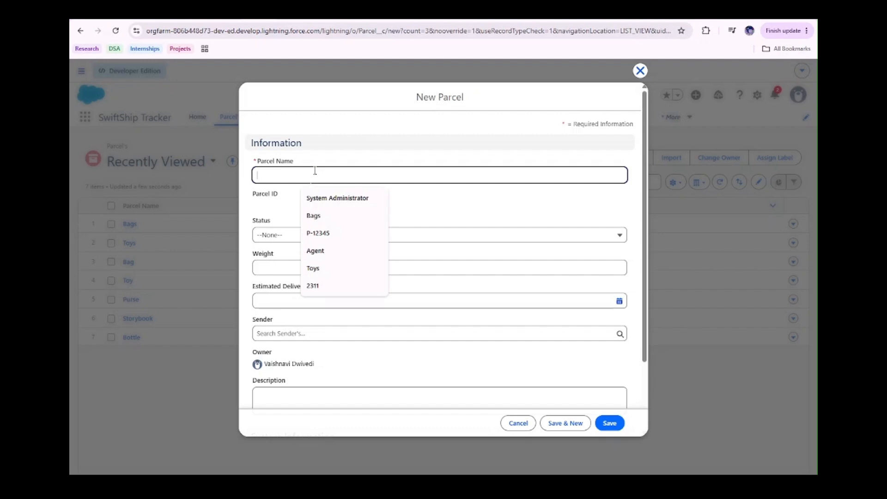
type("B")
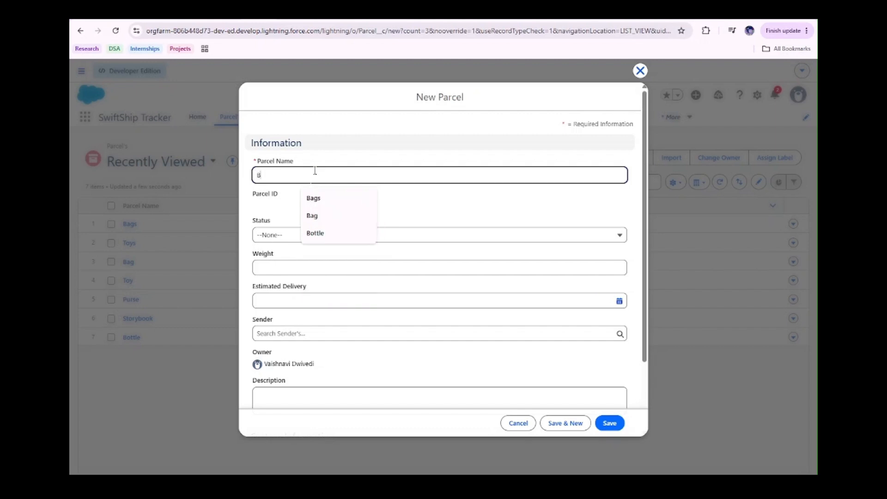
type("ottles")
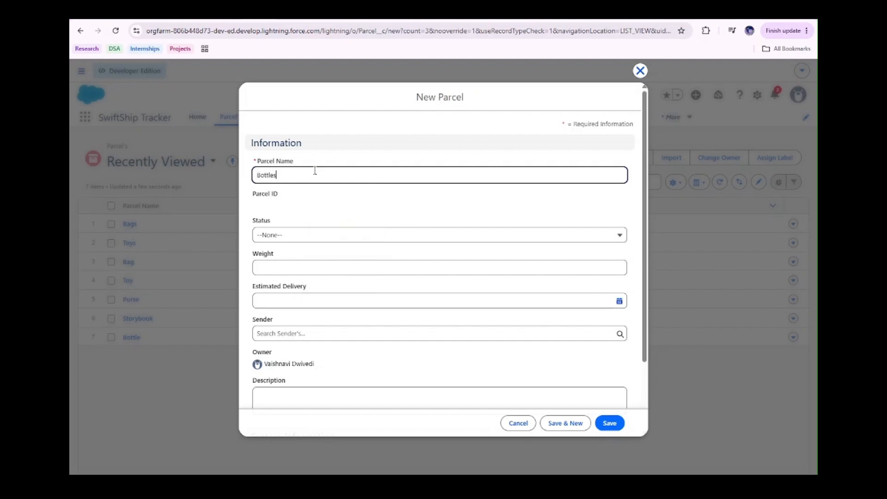
Set the new parcel's status to Out for Delivery, its weight to -10 and its estimated delivery to 7/4/2026
left_click(306, 237)
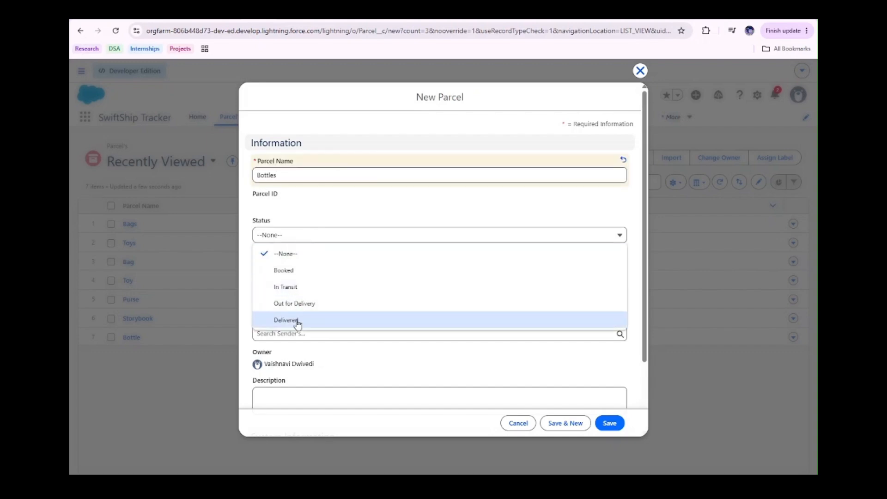
left_click(299, 303)
left_click(270, 275)
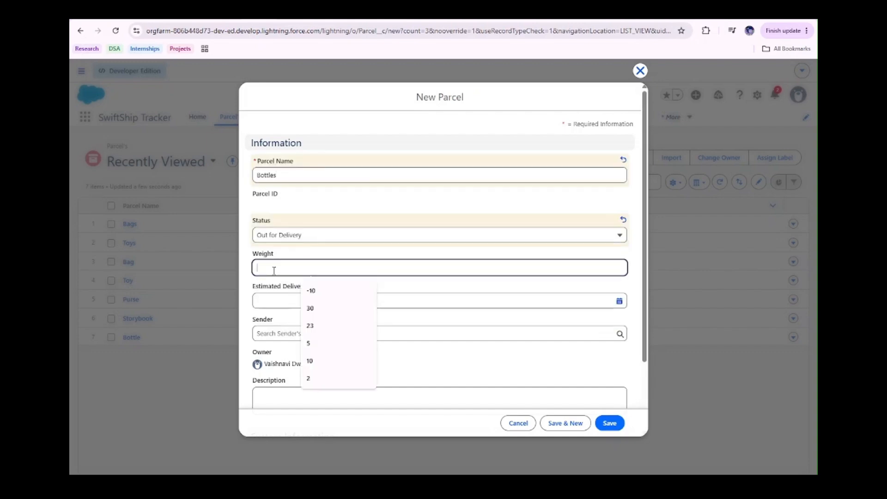
left_click(335, 292)
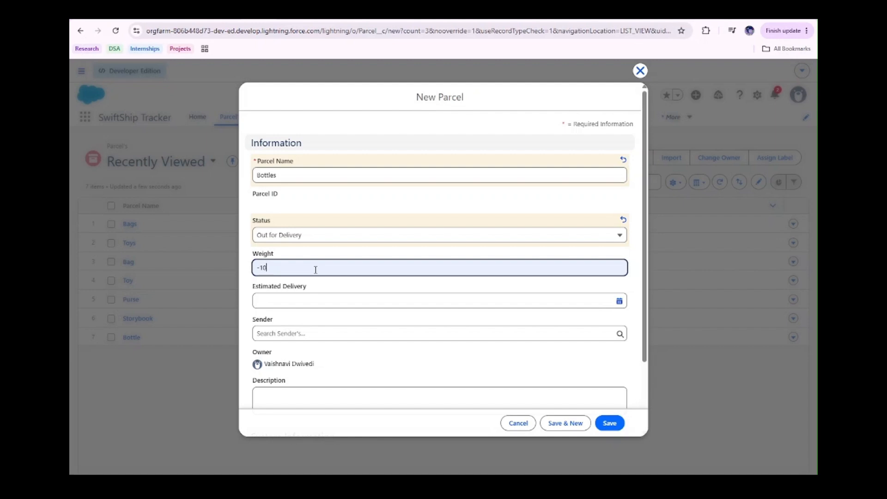
left_click(308, 301)
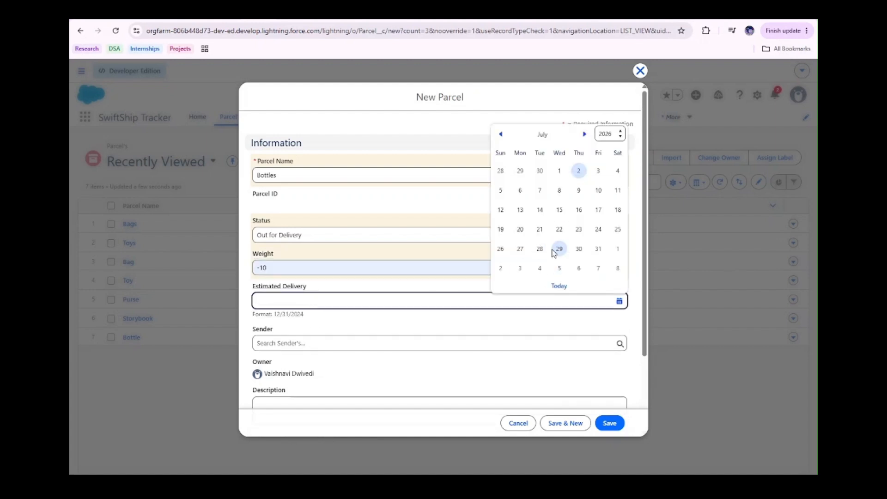
left_click(616, 172)
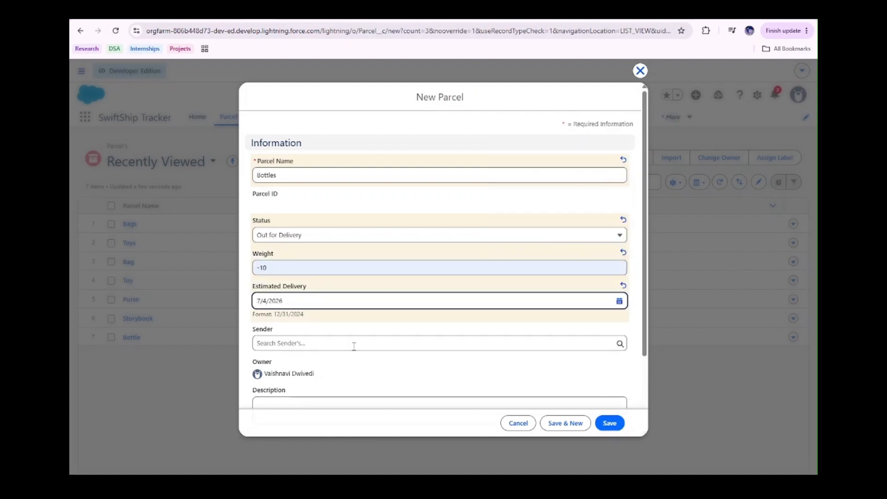
Choose an existing sender for the Bottles parcel and try to save the record with its negative weight
scroll(354, 346, "down", 2)
left_click(341, 248)
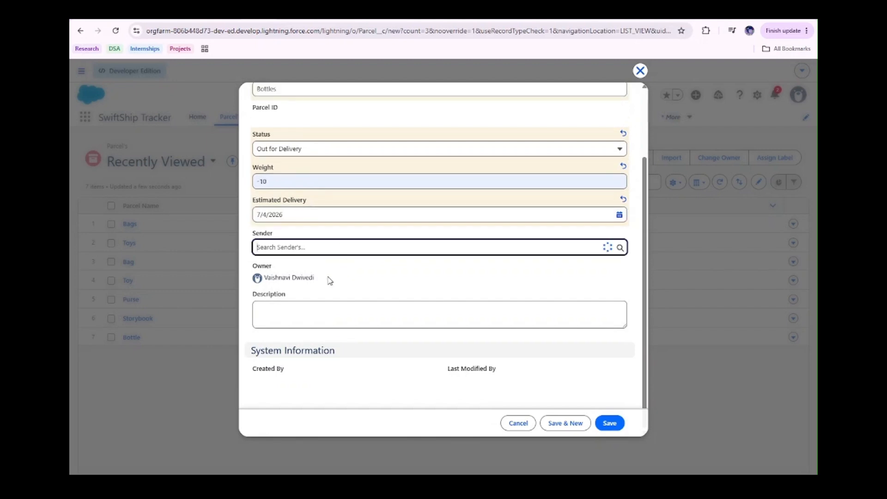
left_click(328, 283)
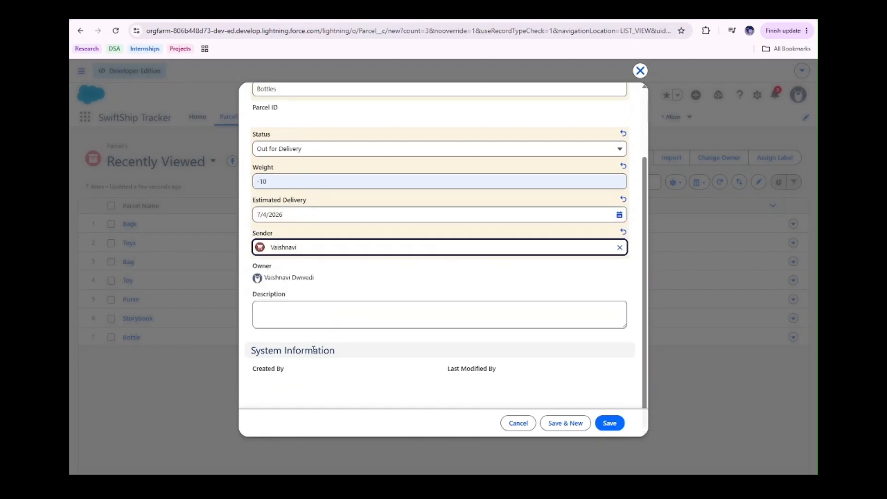
left_click(608, 424)
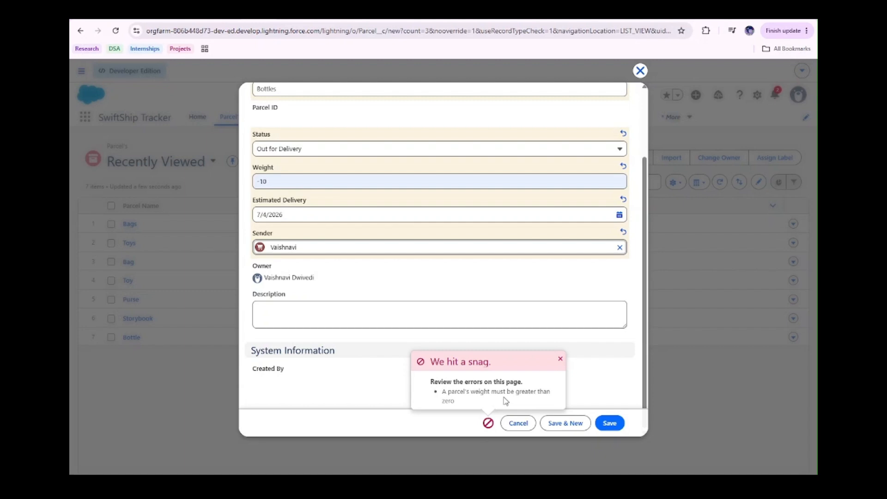
Set the Bottles parcel's weight to 45 and save the record
left_click(286, 184)
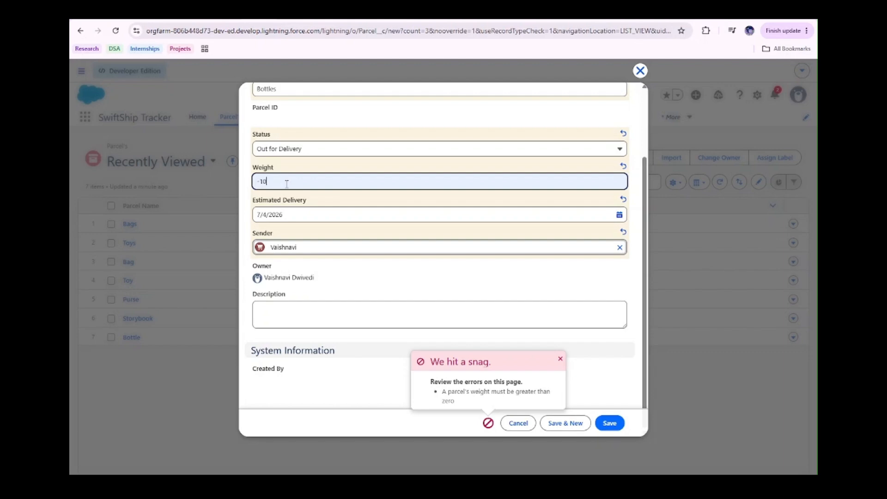
key("BackSpace")
key("BackSpace")
key("BackSpace")
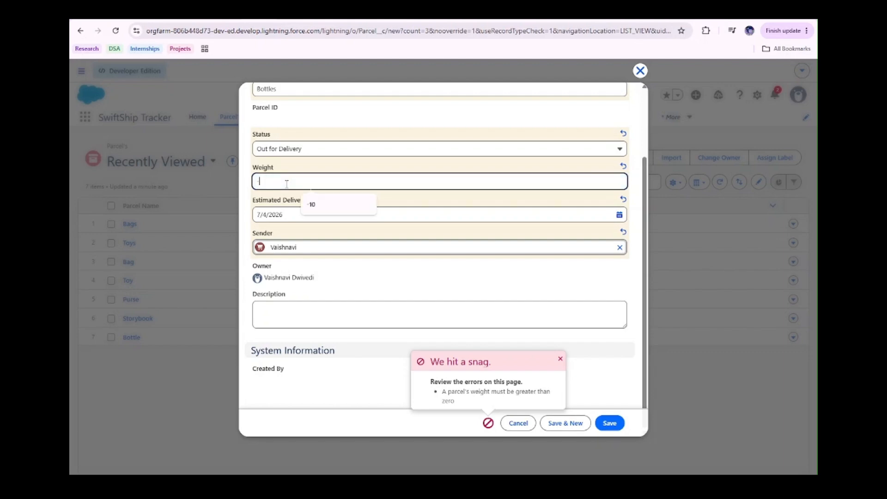
type("5")
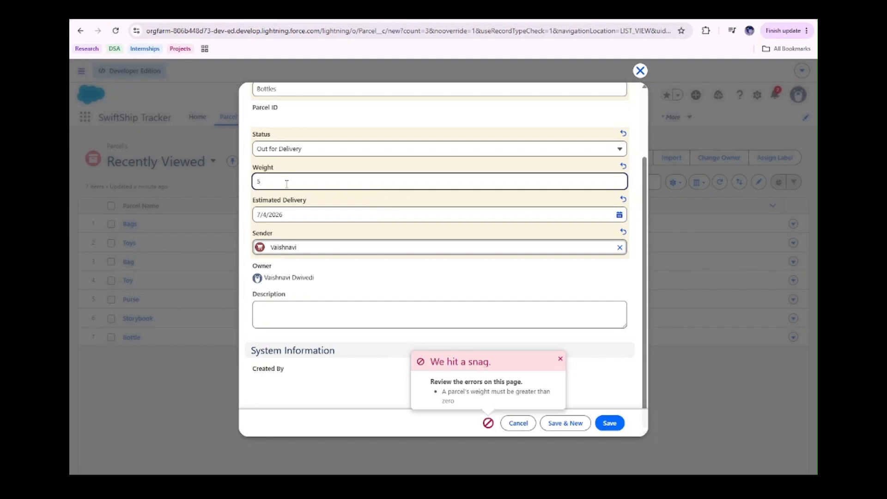
type("5")
left_click(610, 423)
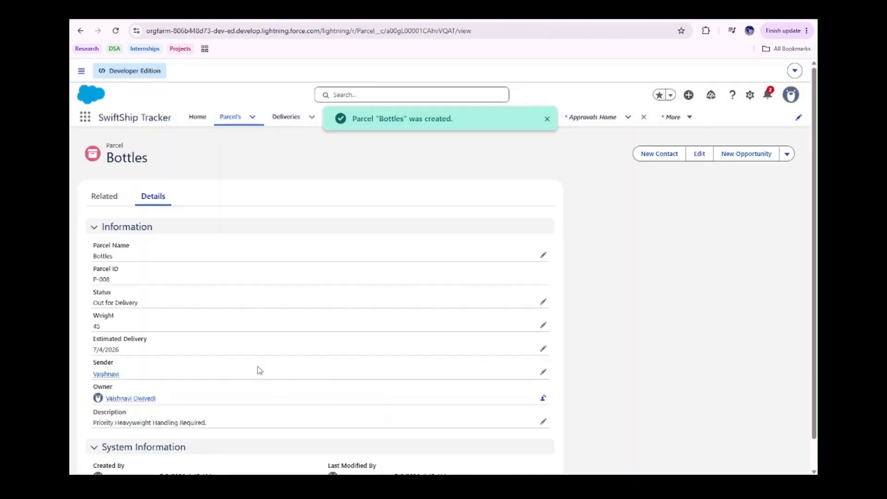
scroll(259, 370, "down", 1)
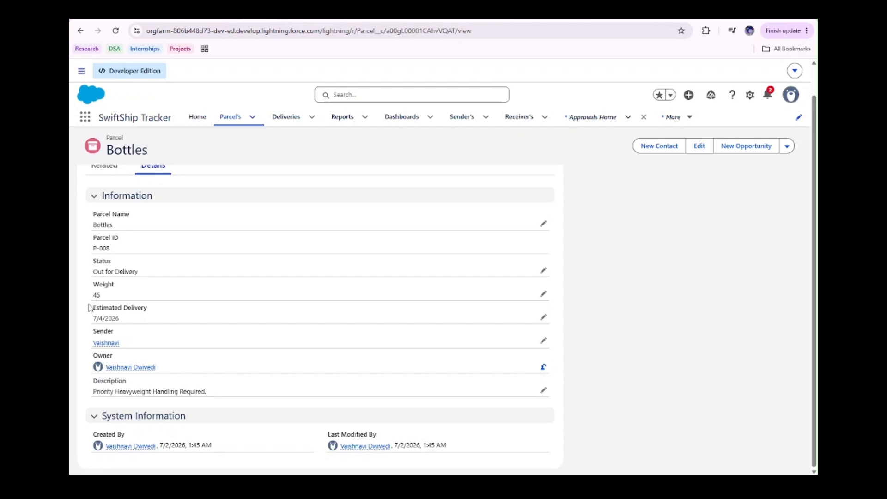
Review the Send Parcel Update Email action's recipient, subject and body settings in the Parcel Email Notification Flow
left_click(291, 20)
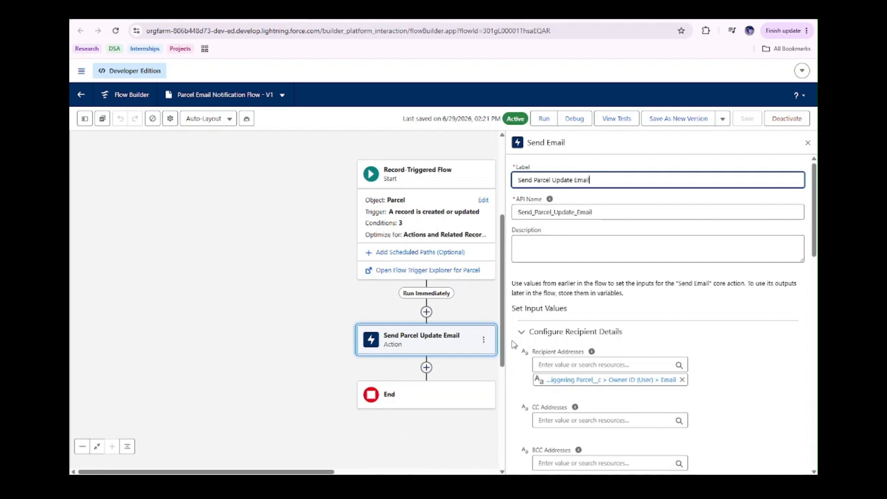
scroll(628, 346, "down", 10)
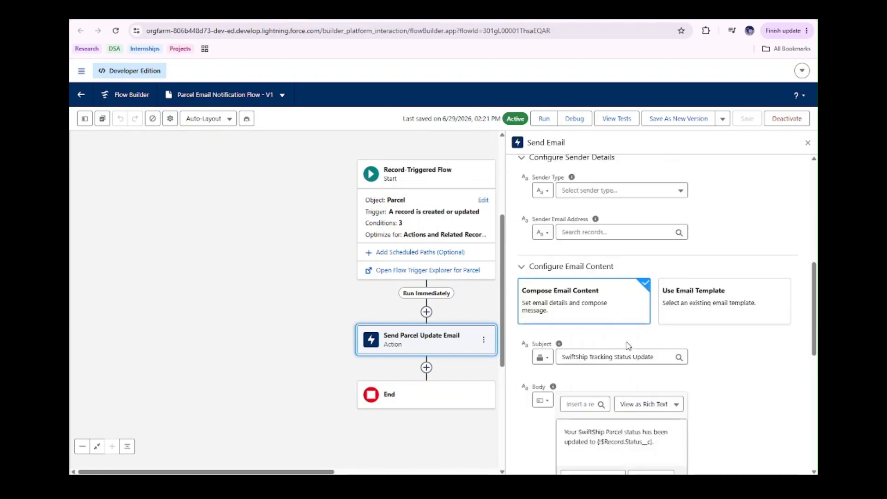
scroll(619, 381, "down", 3)
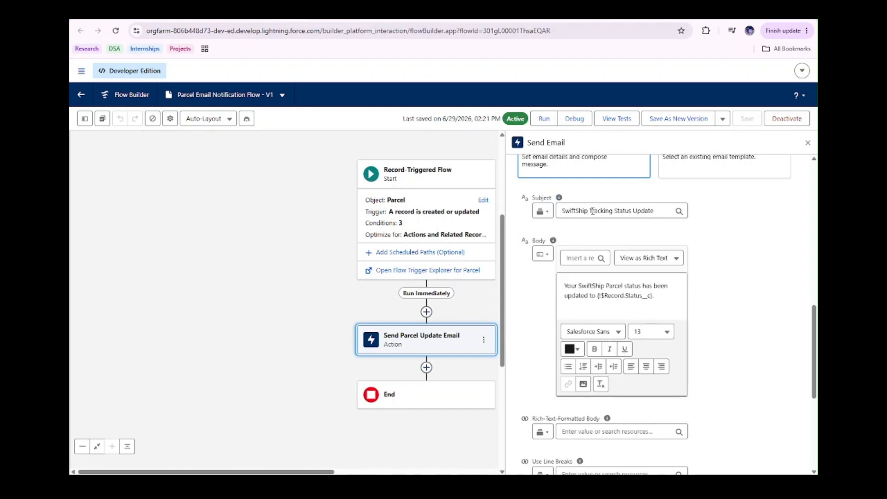
scroll(524, 391, "down", 5)
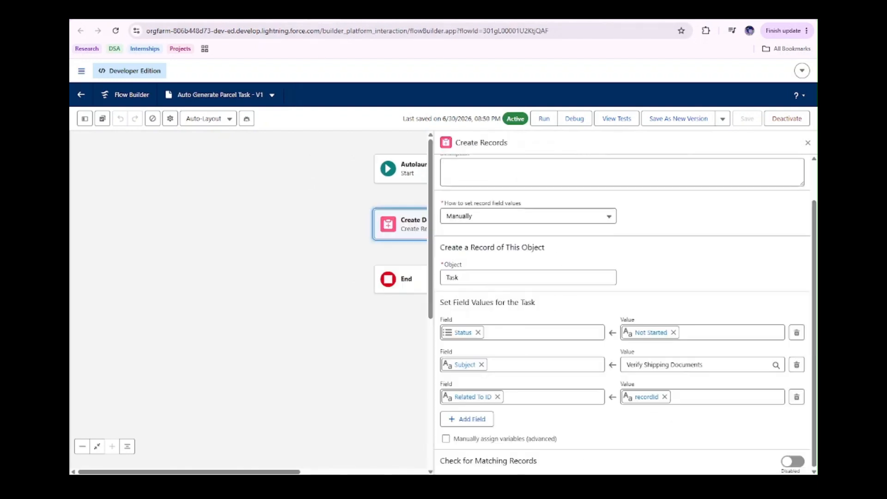
Examine the Create Delivery Task element and its task field values in the Auto Generate Parcel Task flow
left_click(808, 142)
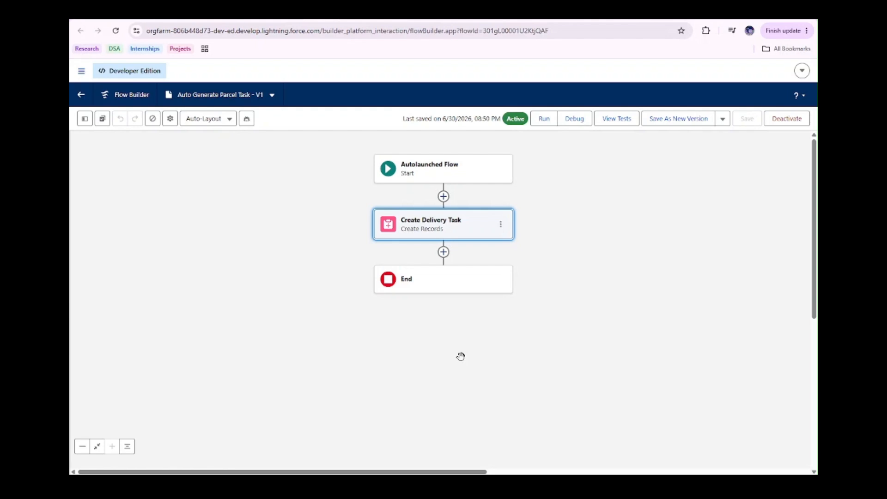
left_click(435, 236)
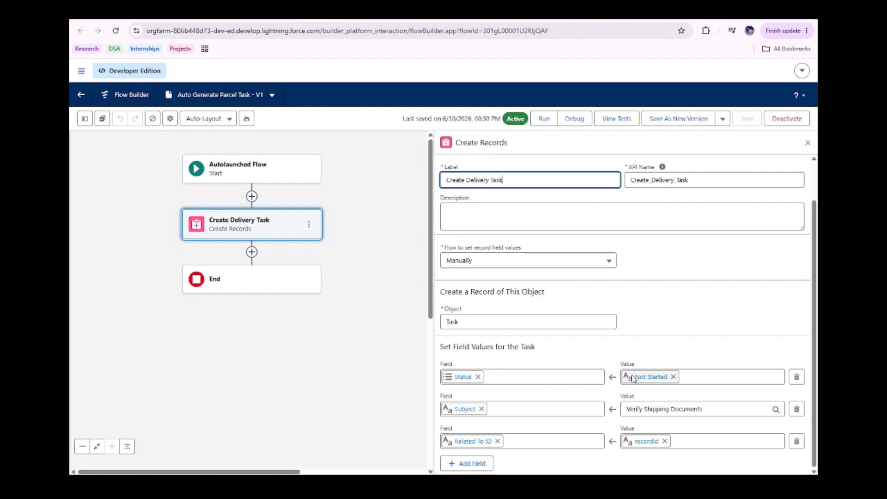
scroll(574, 199, "down", 1)
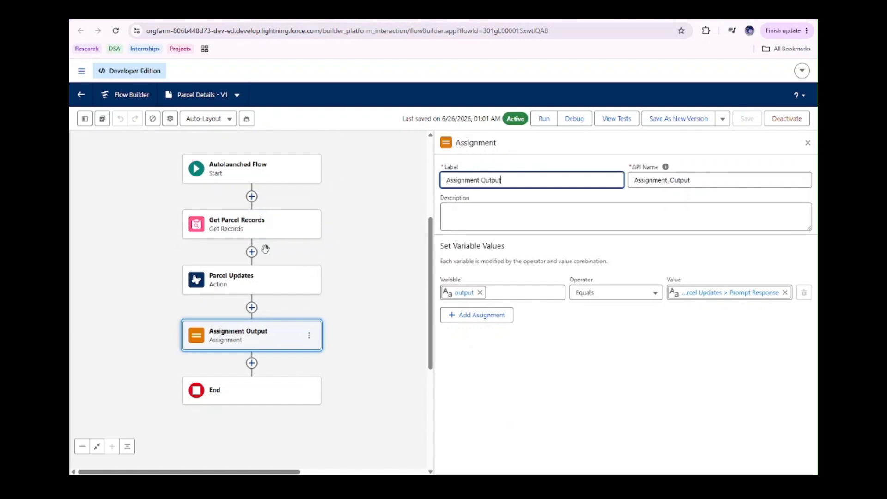
Inspect the Get Parcel Records, Parcel Updates and Assignment Output elements of the Parcel Details flow
left_click(267, 231)
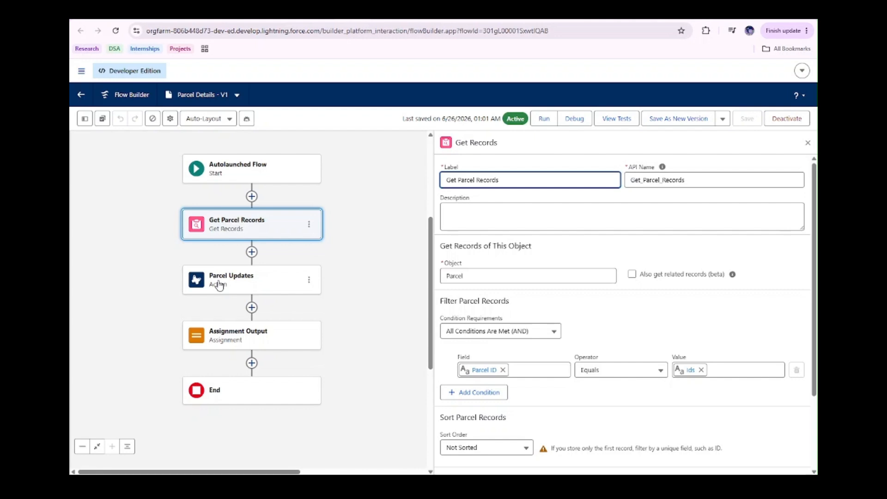
left_click(199, 286)
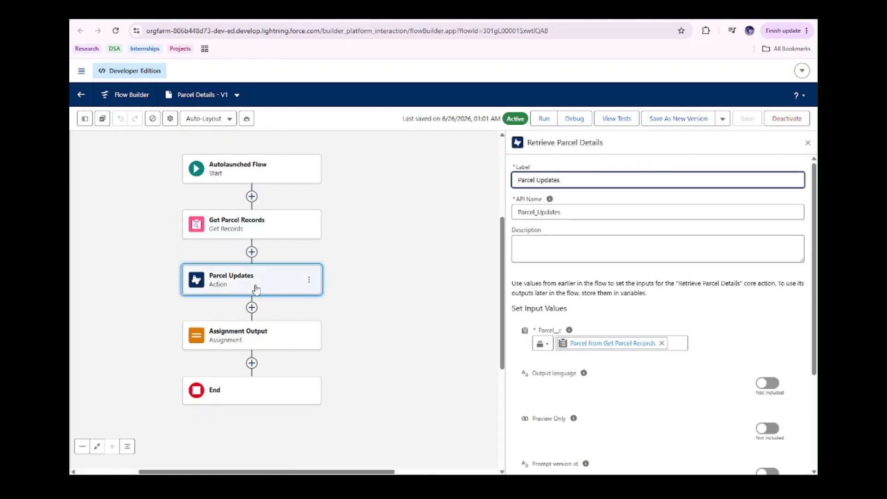
scroll(600, 369, "down", 3)
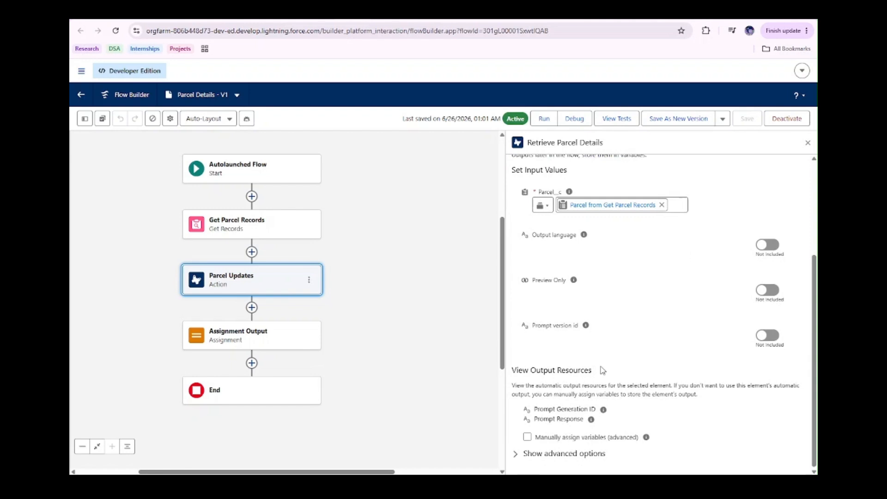
left_click(234, 342)
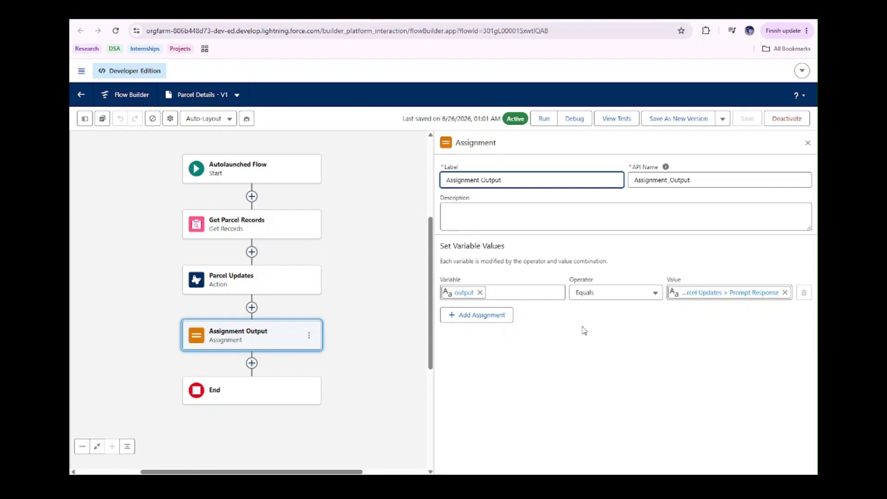
Review the Heavy_Parcel_Approval process, including its entry criteria, submission actions, approval steps and final approval actions
left_click(392, 20)
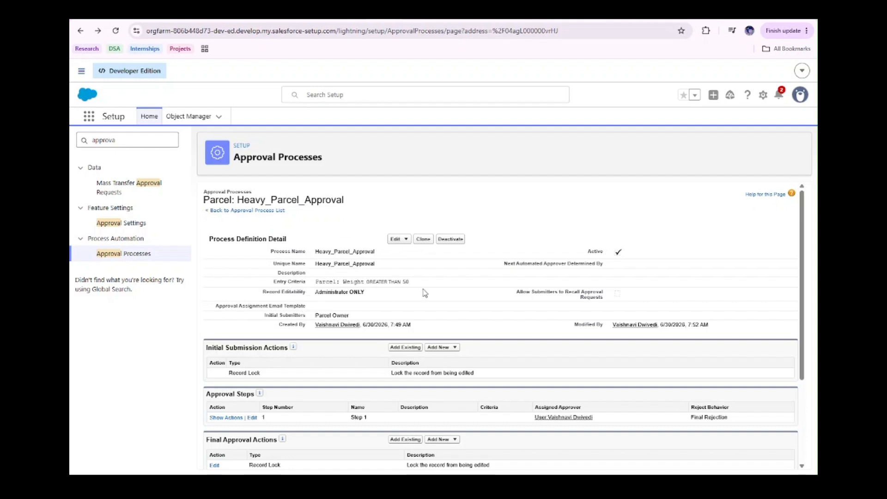
scroll(323, 327, "down", 2)
scroll(323, 327, "up", 2)
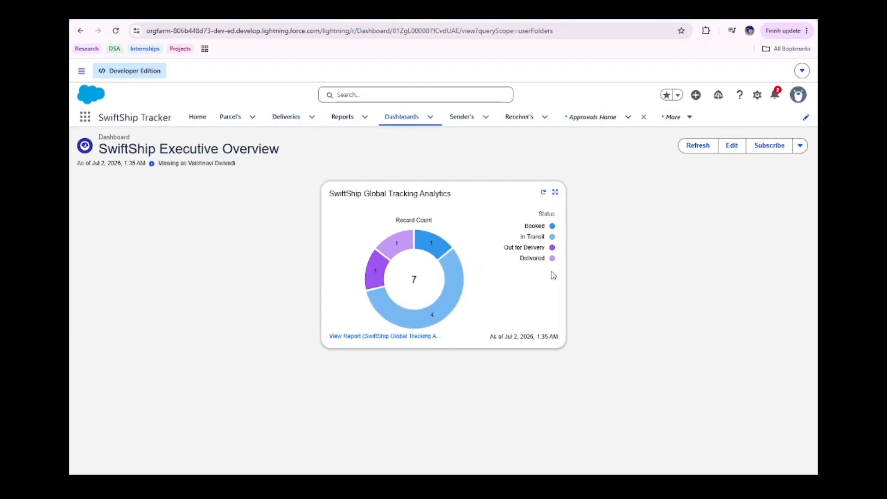
Refresh the SwiftShip Global Tracking Analytics chart on the SwiftShip Executive Overview dashboard
left_click(541, 193)
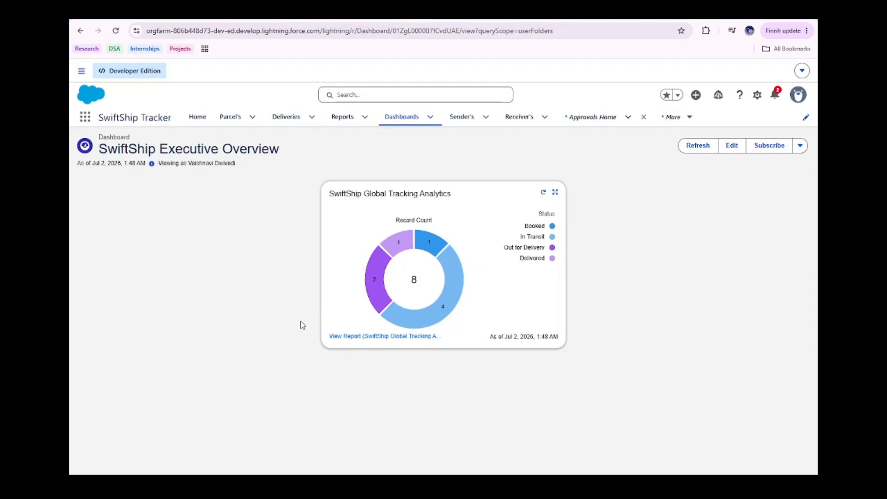
Find the profiles list in Setup and open the Delivery Agent Profile to view its details
left_click(446, 18)
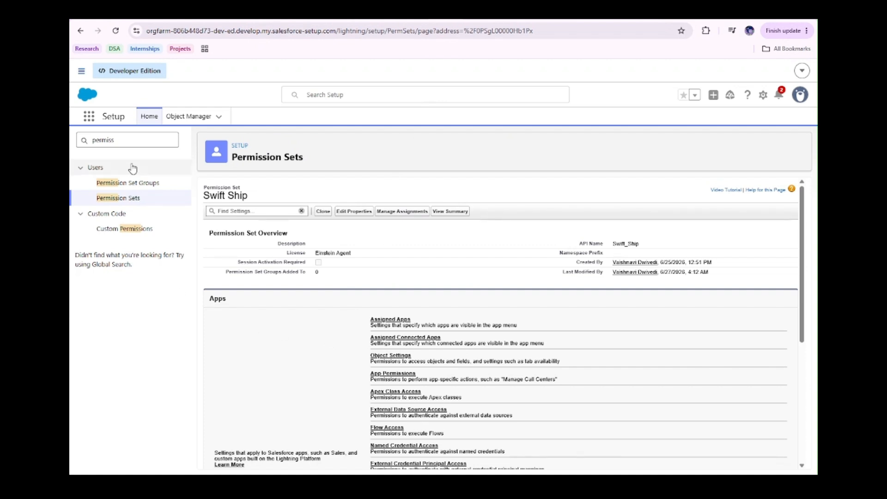
left_click(131, 141)
key("BackSpace")
key("BackSpace")
key("BackSpace")
key("BackSpace")
key("BackSpace")
key("BackSpace")
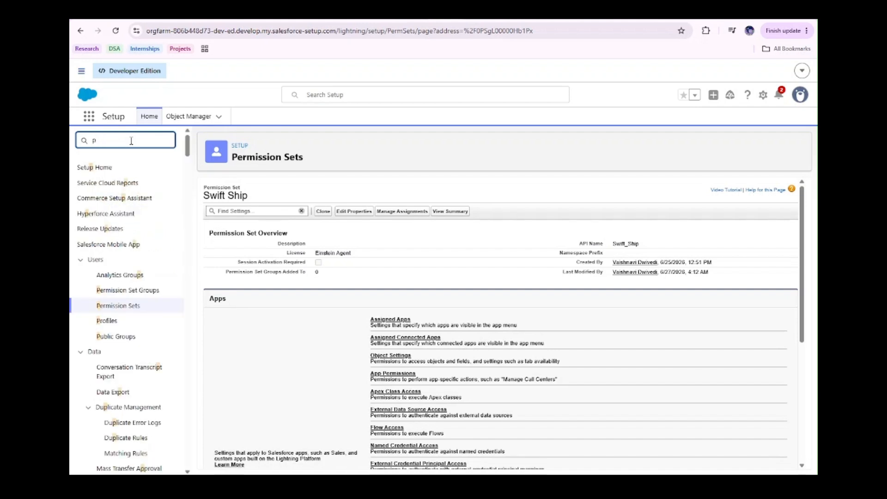
type("rofiles")
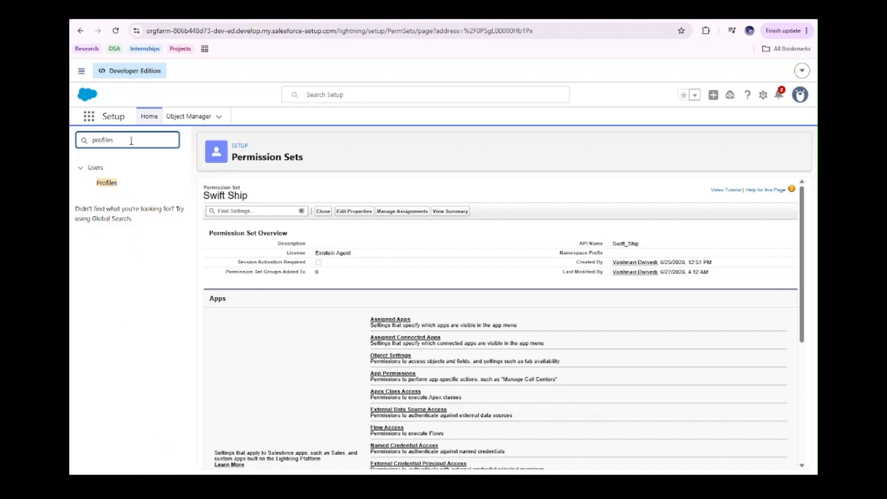
left_click(108, 183)
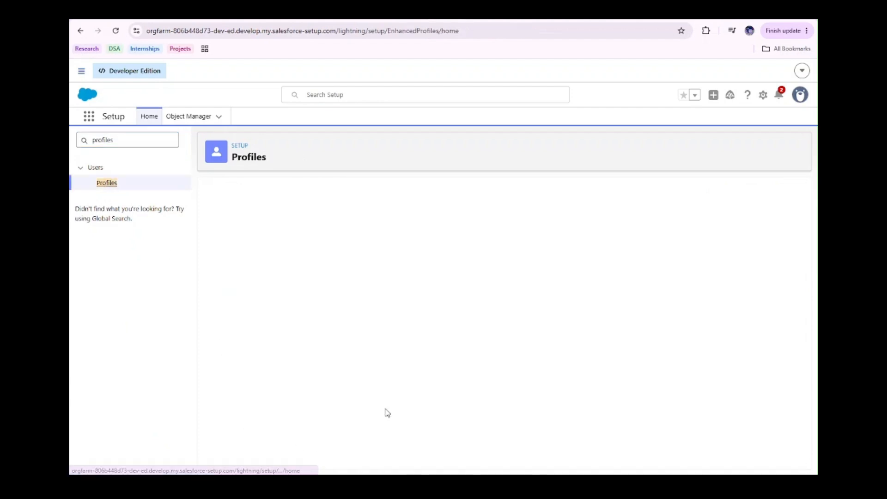
scroll(372, 365, "down", 3)
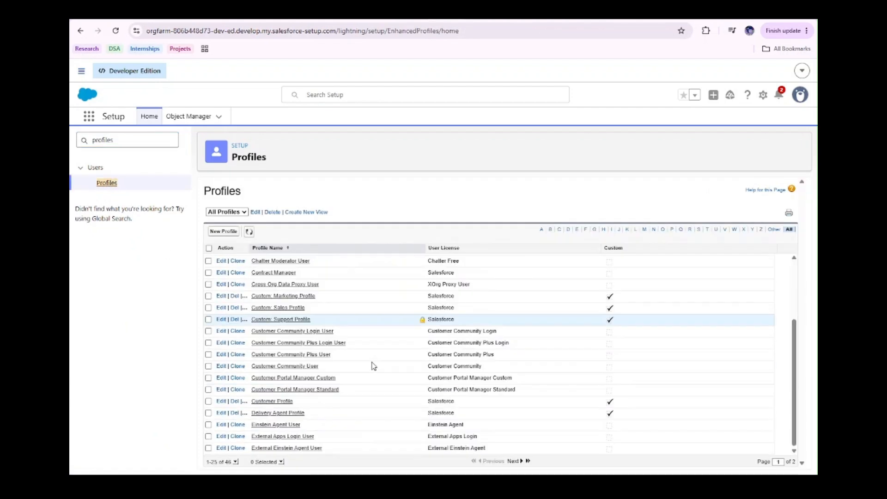
left_click(272, 413)
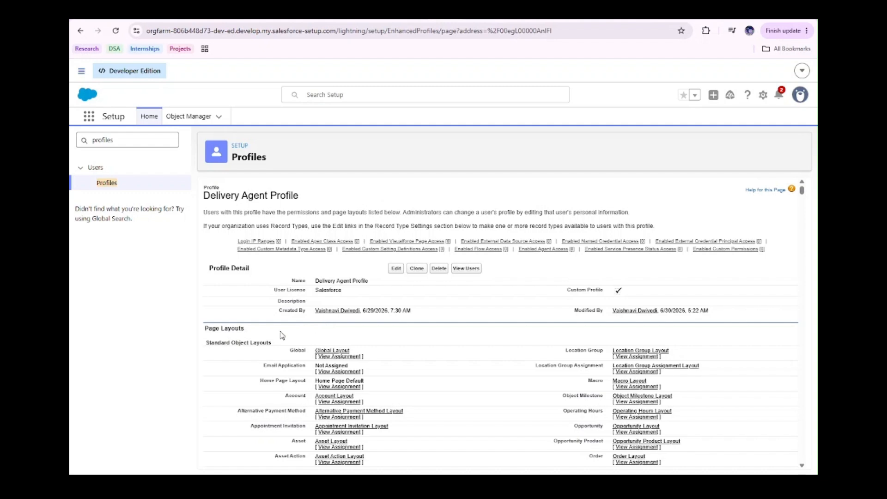
Find the permission sets in Setup, filter them by the letter S and open the Swift Ship permission set
left_click(115, 141)
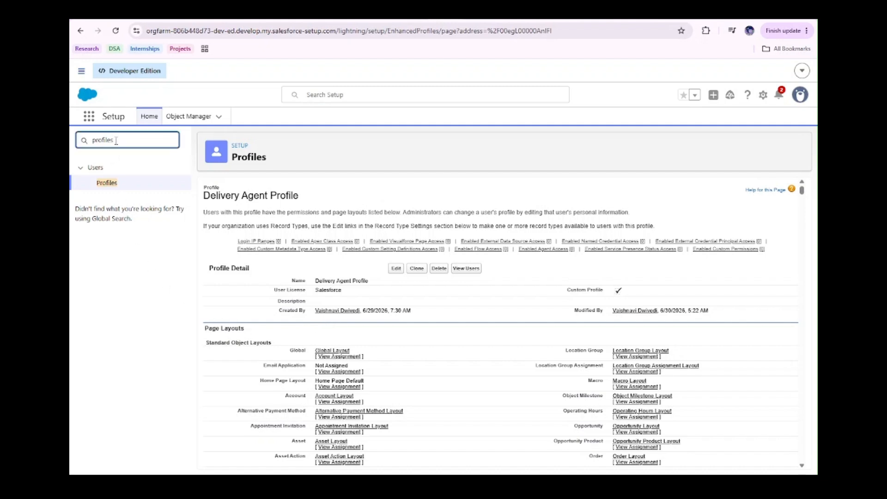
key("BackSpace")
key("BackSpace")
key("BackSpace")
key("BackSpace")
key("BackSpace")
key("BackSpace")
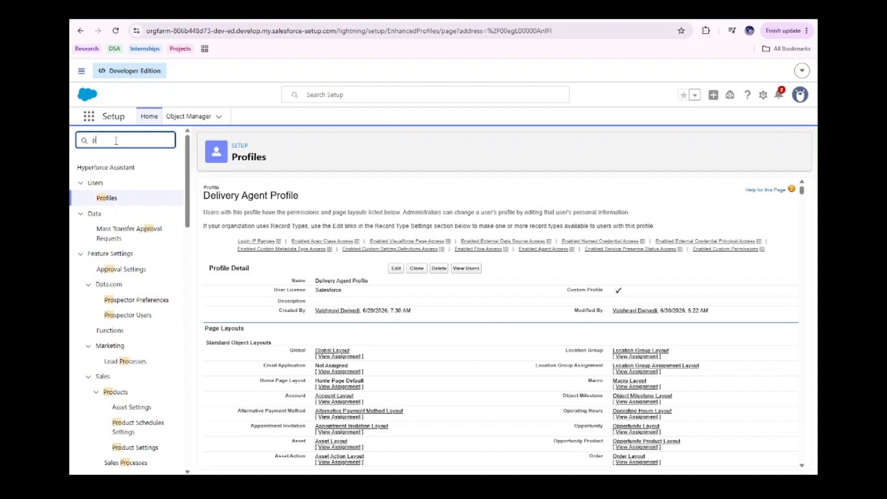
type("ermiss")
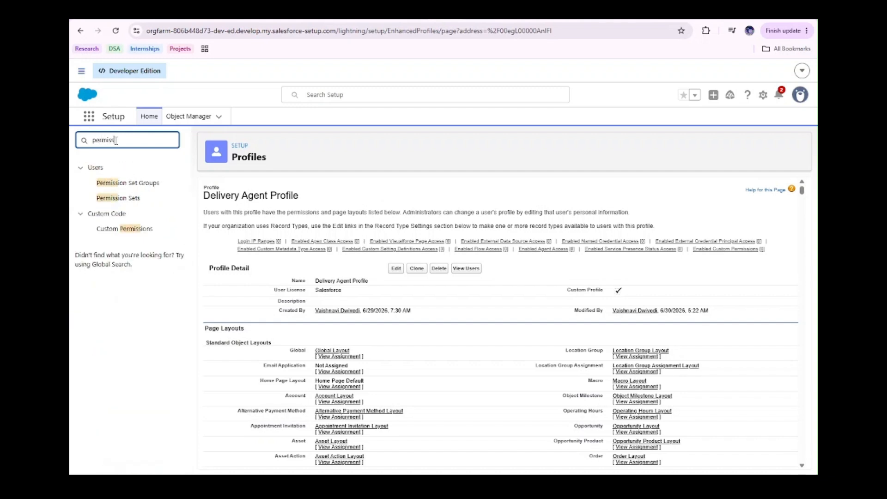
left_click(117, 198)
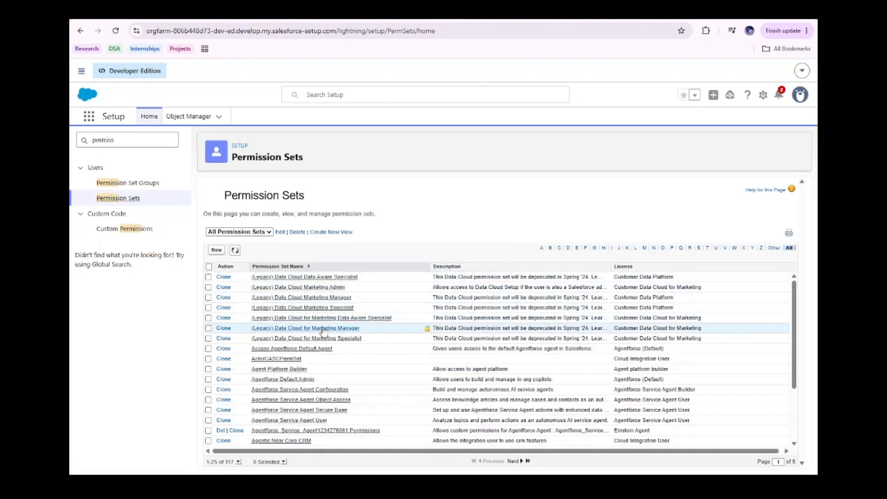
left_click(699, 248)
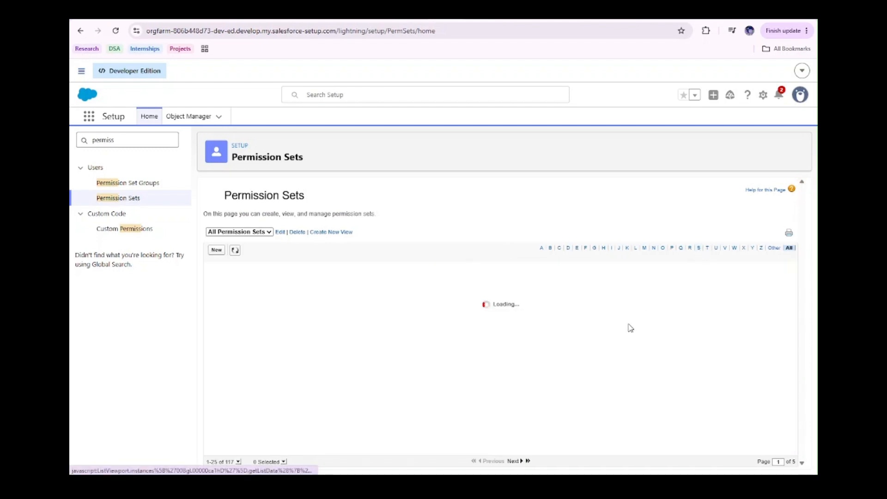
left_click(513, 461)
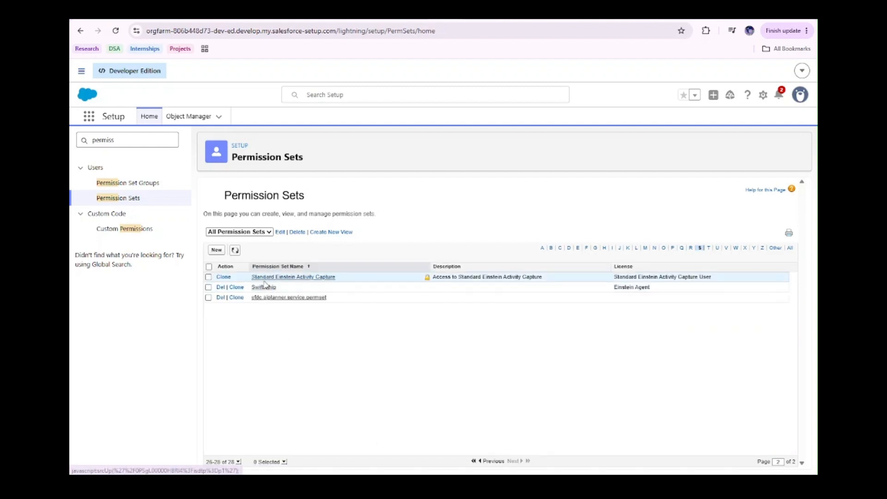
left_click(263, 287)
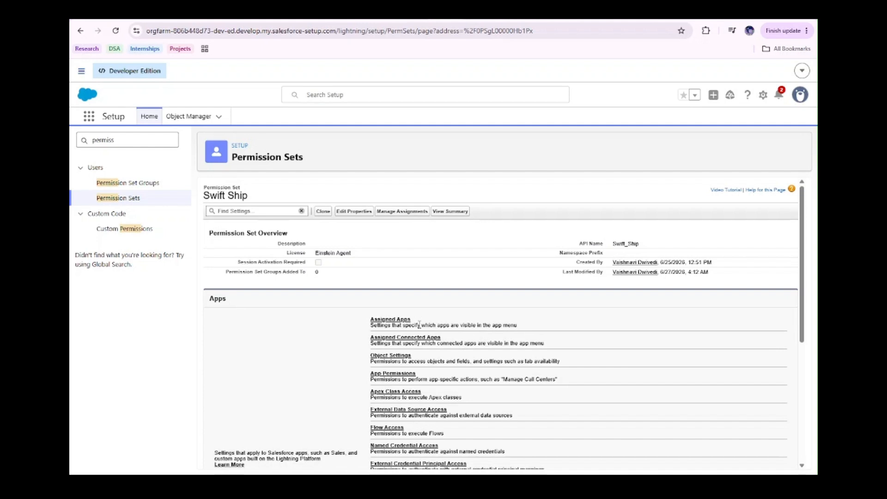
Review the field-level security settings that control the field's visibility and read-only access for each profile
left_click(473, 16)
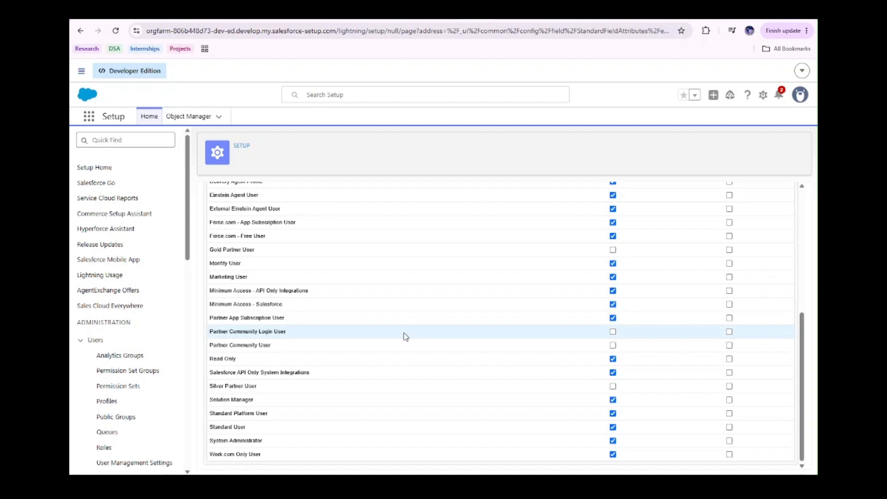
scroll(406, 336, "up", 5)
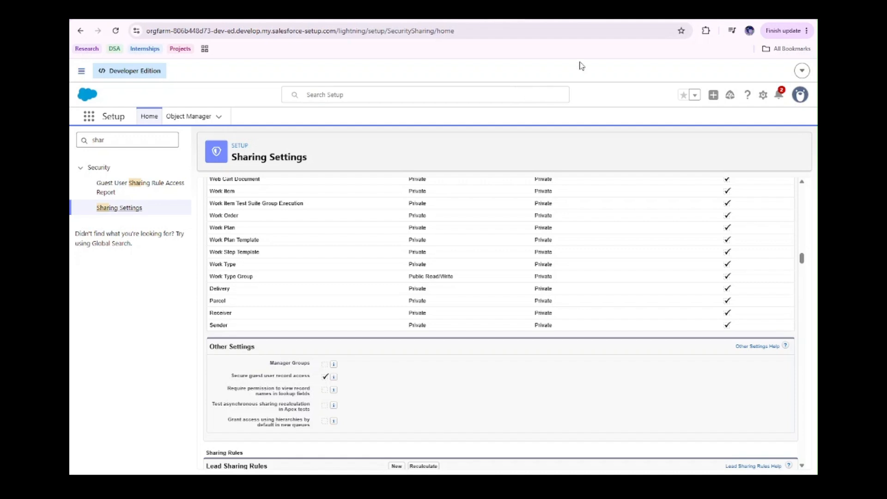
Review the Swiftship Tracker agent's P-002 tracking conversation in Agentforce Builder, and switch to the swift-ship-tracker repository on GitHub to read its README
left_click(537, 20)
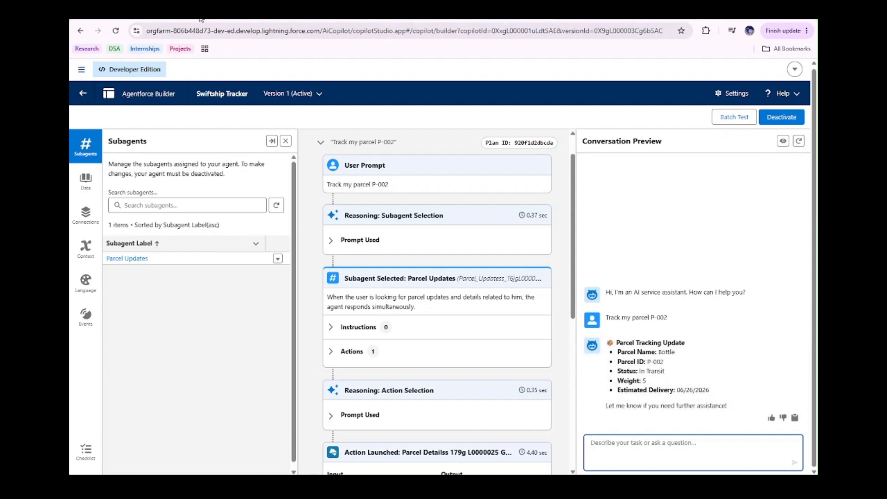
left_click(159, 15)
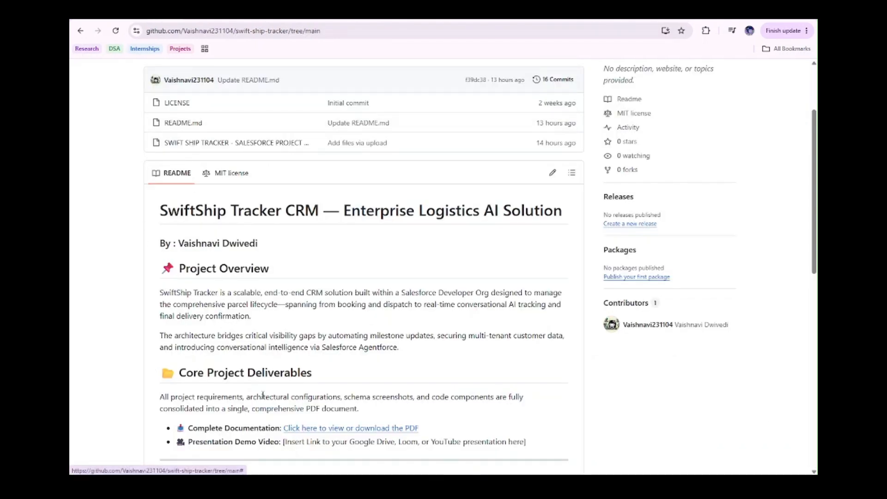
scroll(263, 395, "down", 1)
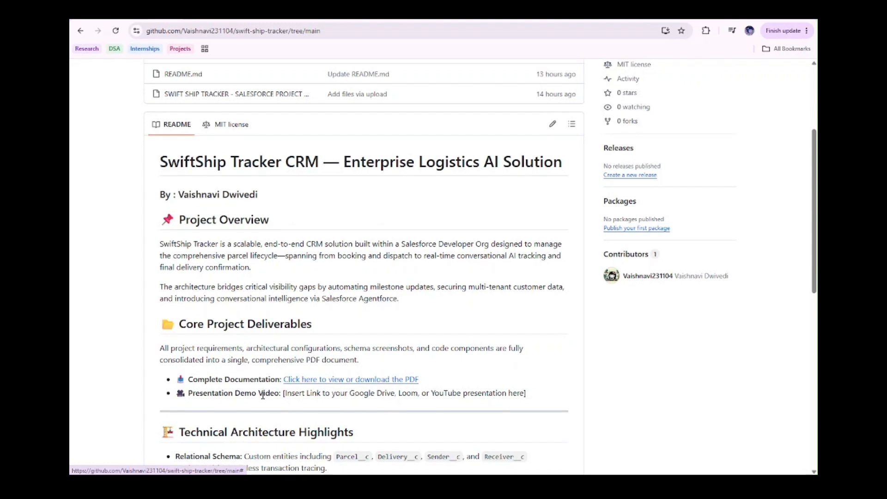